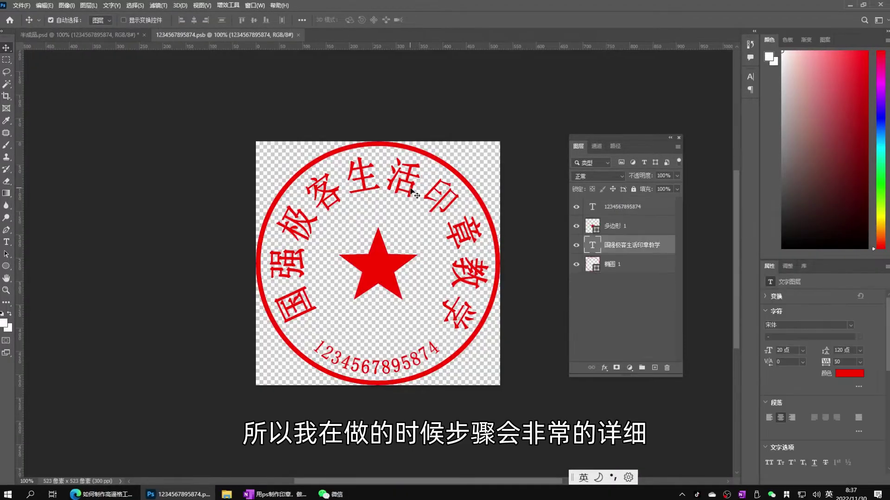
double_click(592, 245)
left_click(471, 298)
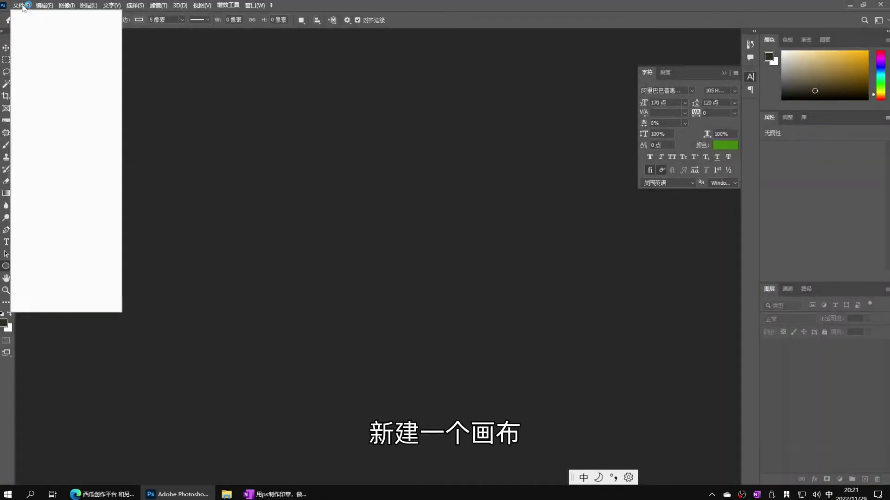
Step: Create a 45 × 45 mm document at 300 pixels/inch in RGB colour with a white background
key("ctrl+n")
type("45")
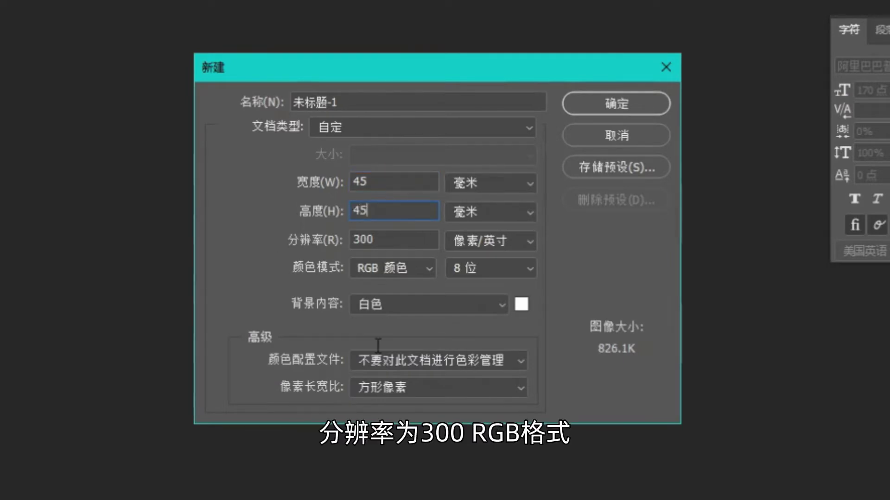
left_click(384, 269)
left_click(377, 314)
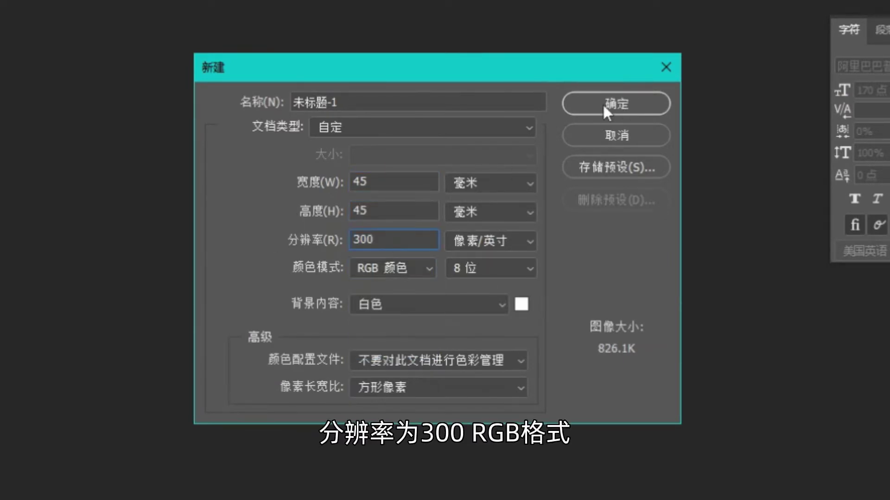
left_click(607, 111)
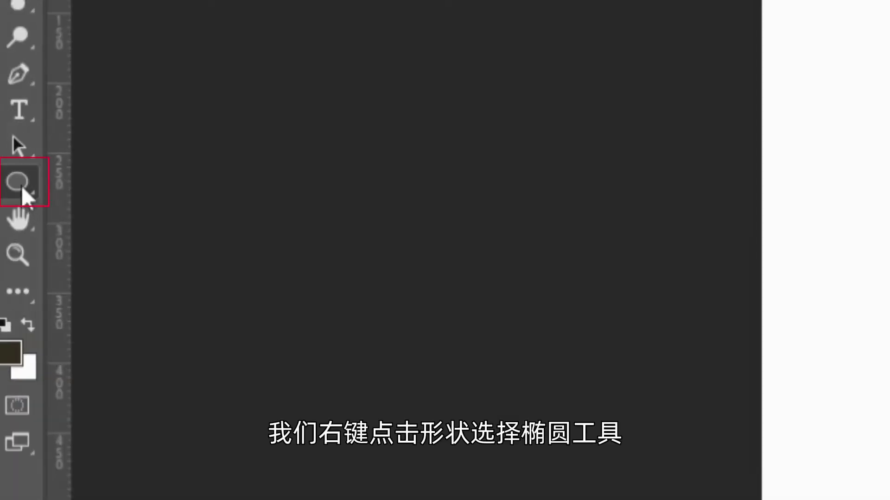
Step: Set up the Ellipse tool to draw in Shape mode with no fill
right_click(21, 186)
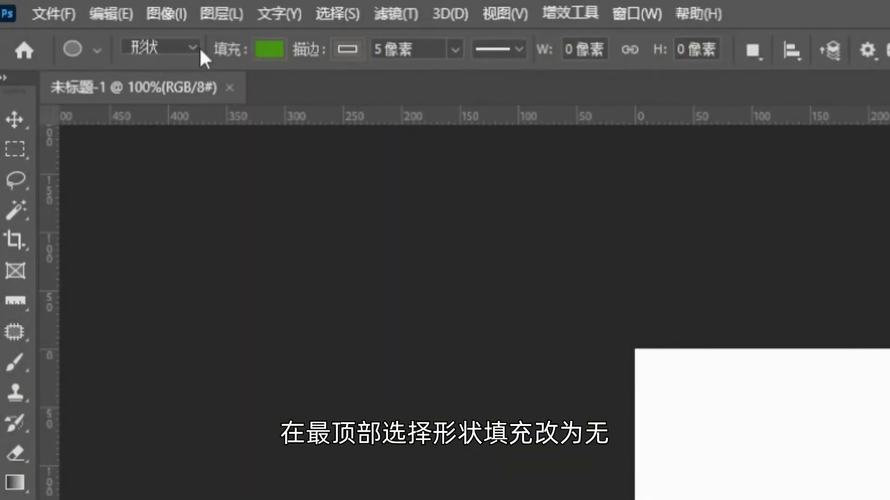
left_click(194, 45)
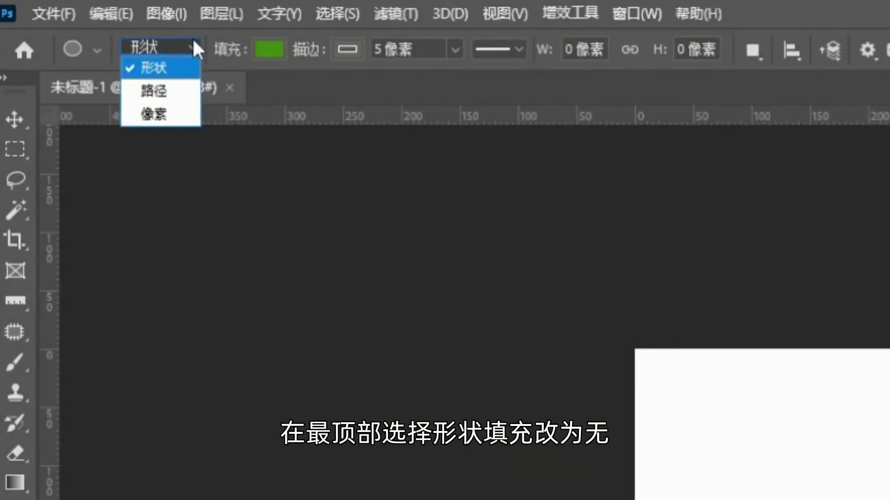
left_click(161, 65)
left_click(270, 49)
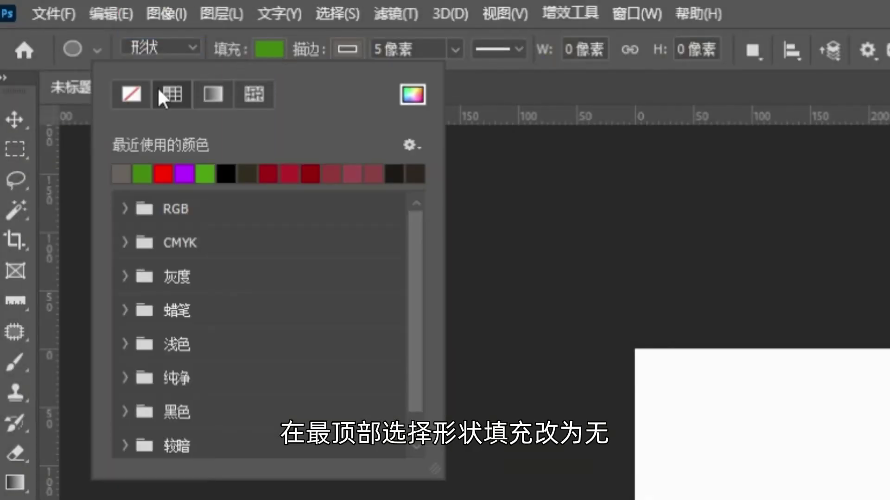
left_click(131, 94)
Step: Set the stroke to RGB red at 10 pixels and draw a circle that almost fills the canvas
left_click(348, 49)
left_click(204, 209)
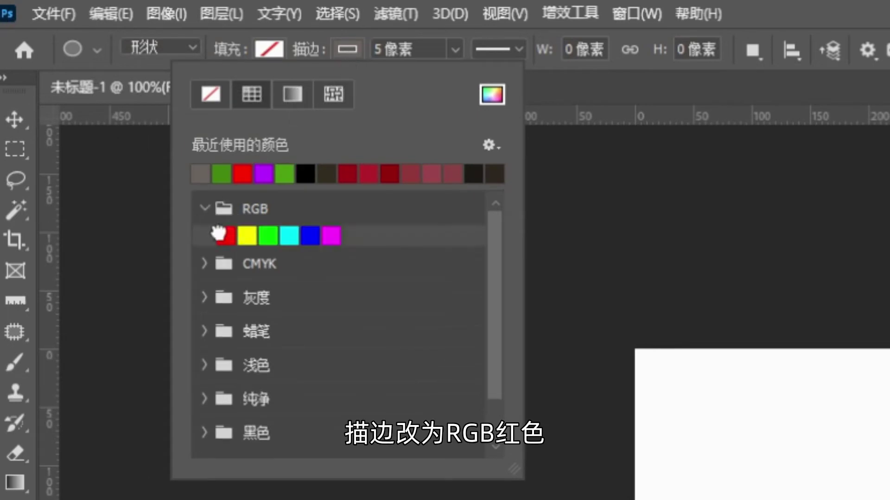
left_click(222, 234)
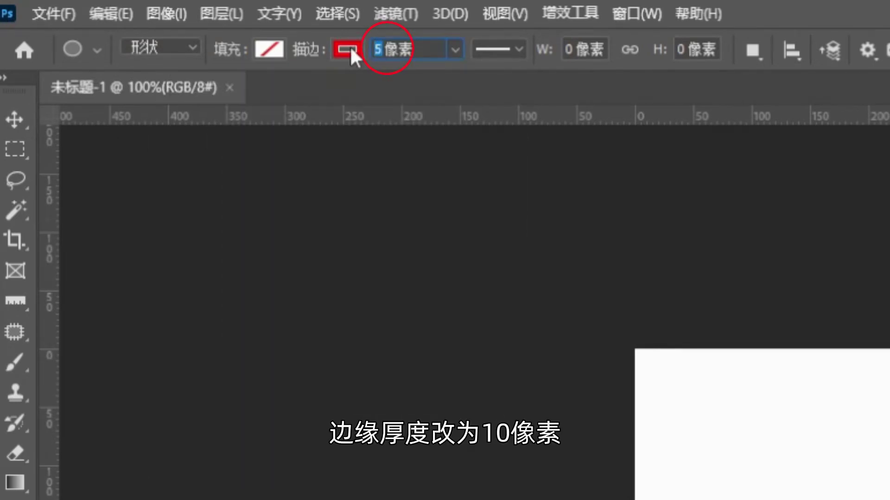
type("10")
left_click_drag(259, 144, 499, 395)
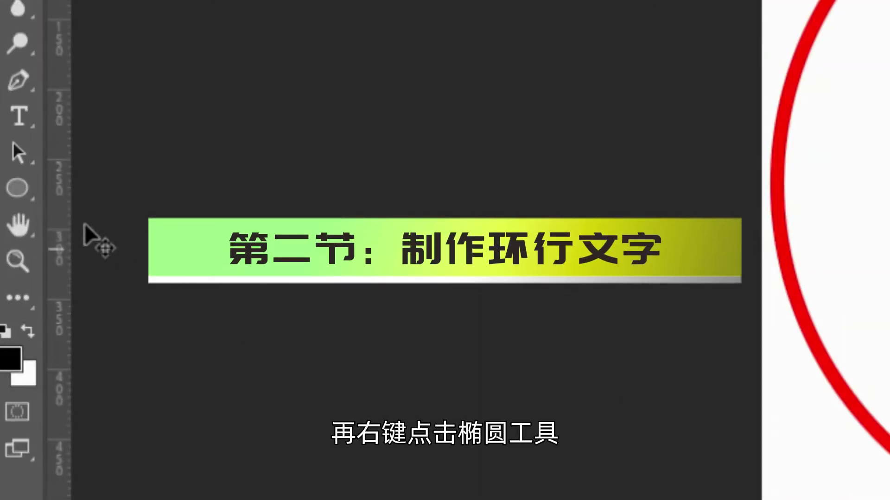
Step: Draw a circular path about 333 pixels in diameter inside the red ring with the Ellipse tool in Path mode
right_click(17, 188)
left_click(83, 212)
left_click(193, 0)
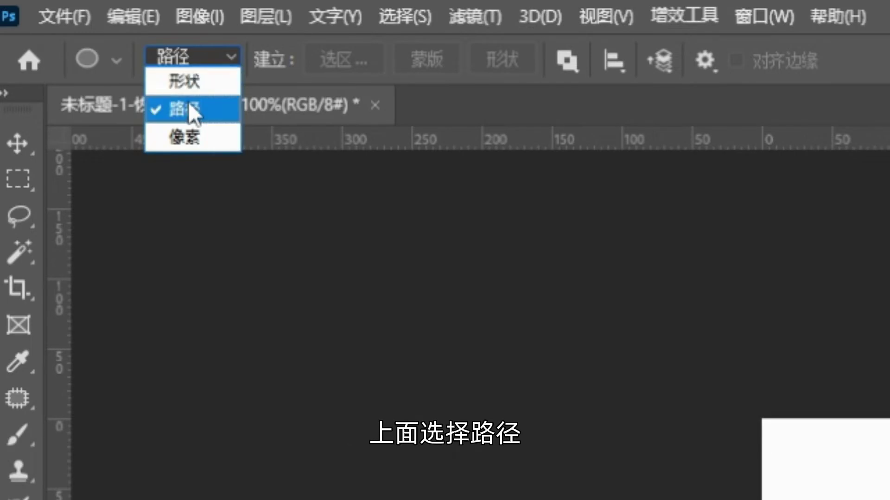
left_click(193, 108)
left_click_drag(303, 189, 457, 343)
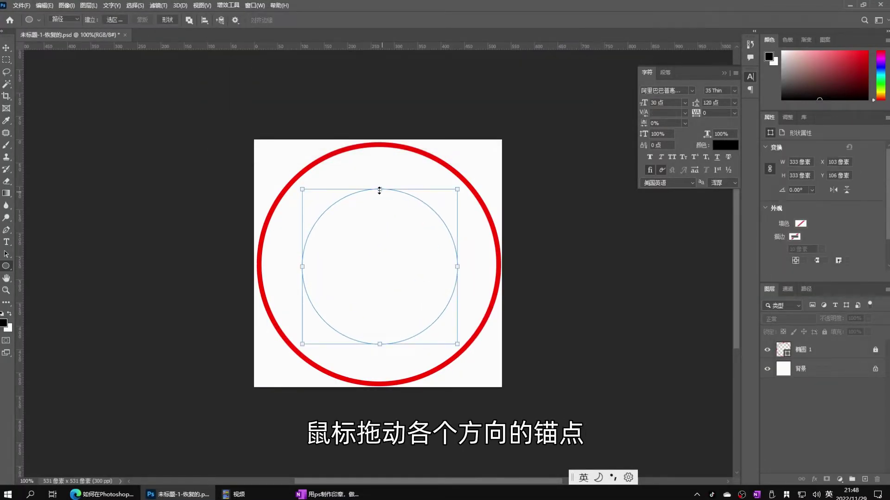
Step: Shift the circular path slightly up and to the left inside the ring, to about X 89, Y 99 pixels
left_click_drag(379, 189, 379, 189)
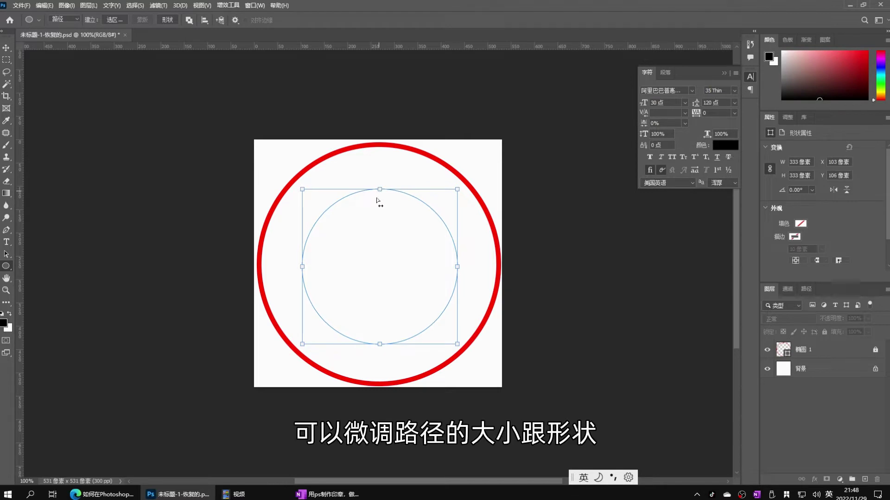
key("ctrl")
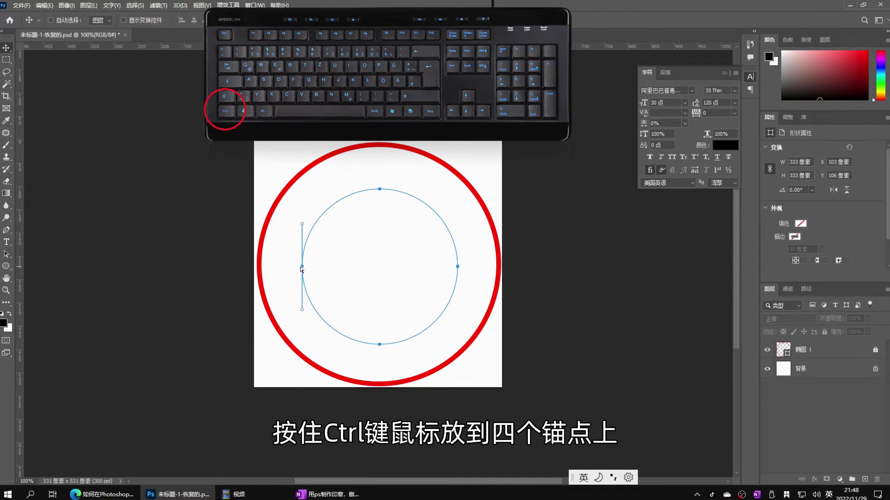
left_click_drag(301, 269, 295, 265)
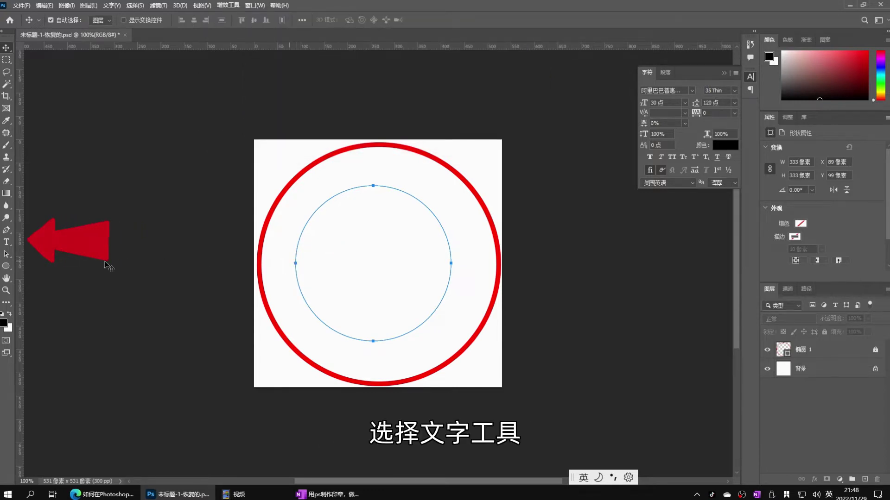
Step: Add the text 国强极客生活印章教学 along the circular path
left_click(6, 242)
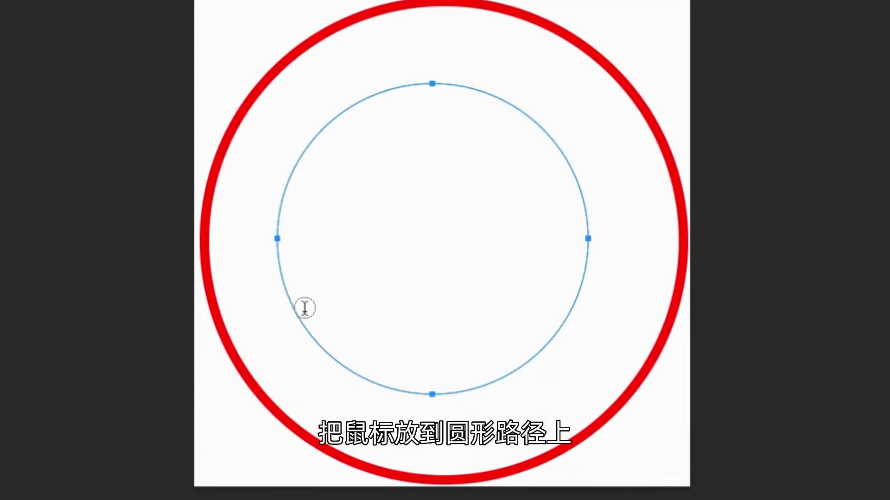
left_click(317, 343)
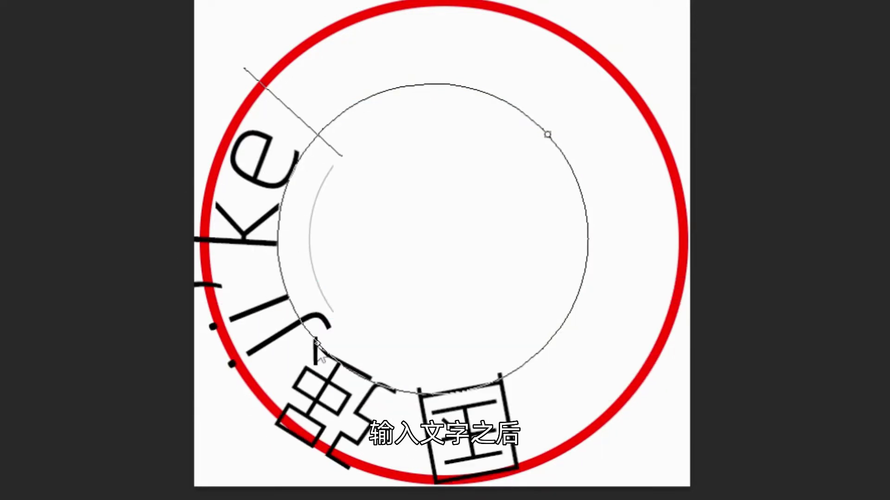
key("space")
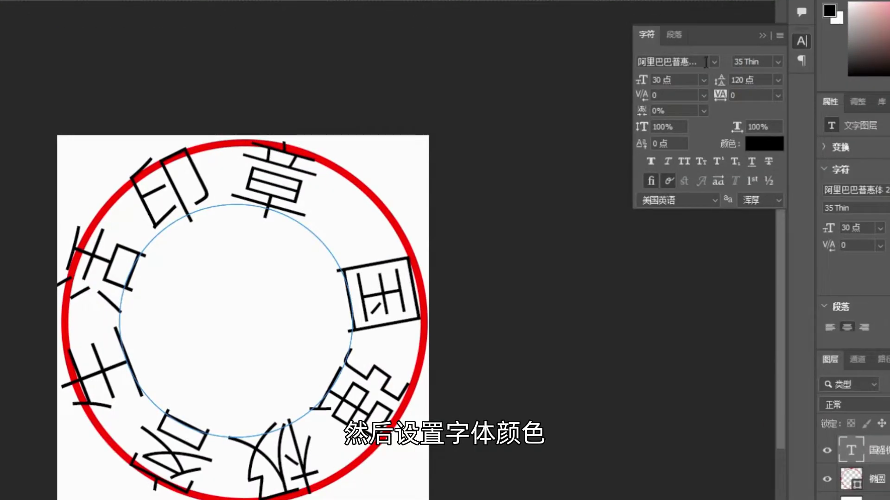
Step: Set the circular text's font to 宋体 and its colour to red
left_click(716, 61)
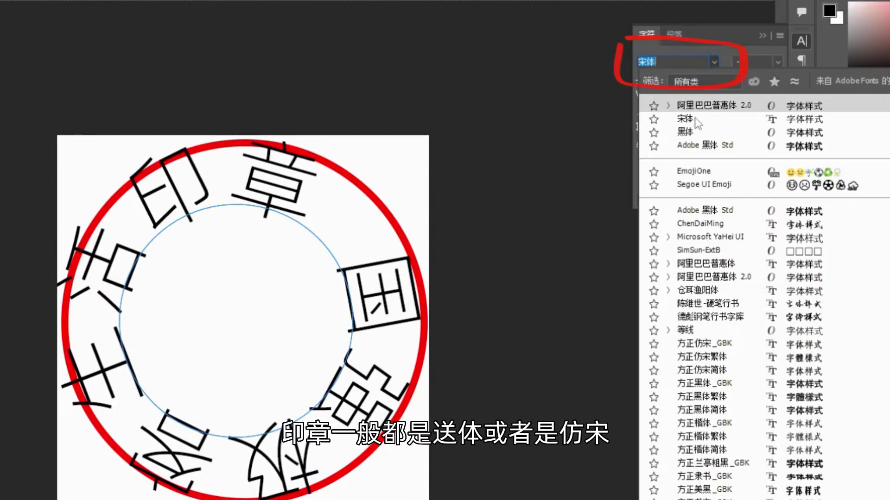
left_click(694, 118)
left_click(765, 145)
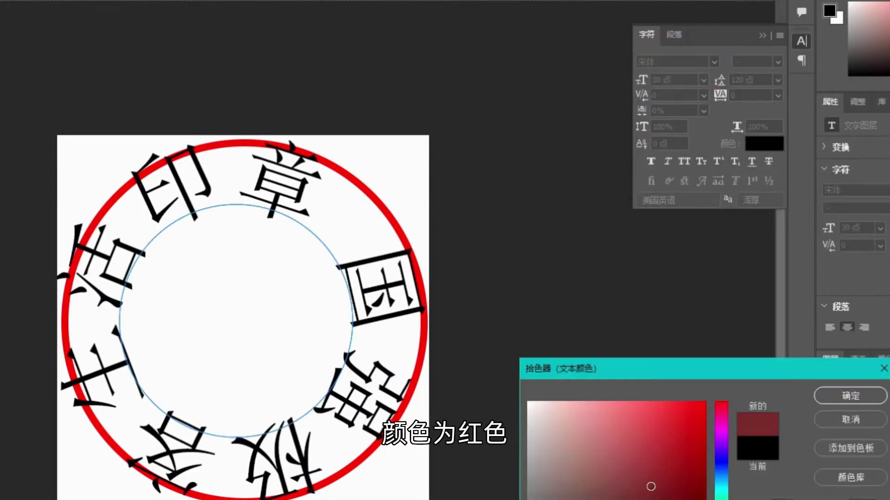
left_click(850, 397)
Step: Set the circular text's size to 22 pt and apply faux bold
left_click(674, 80)
type("22")
key("Return")
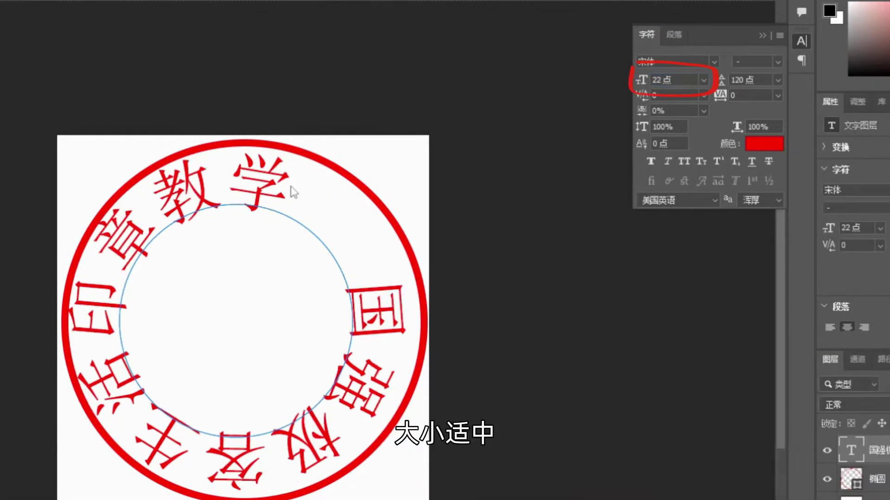
left_click(651, 161)
Step: Rotate the circular text with Free Transform so it arches over the upper part of the ring
key("ctrl+t")
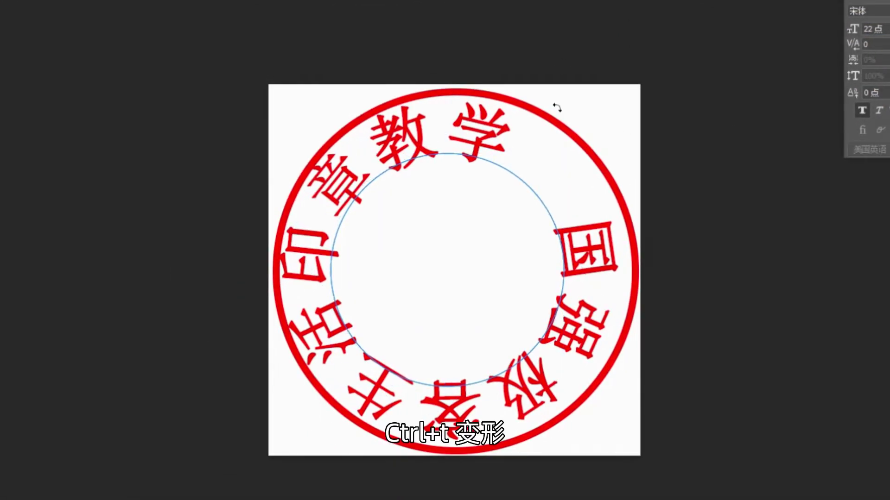
left_click_drag(558, 108, 503, 436)
key("Return")
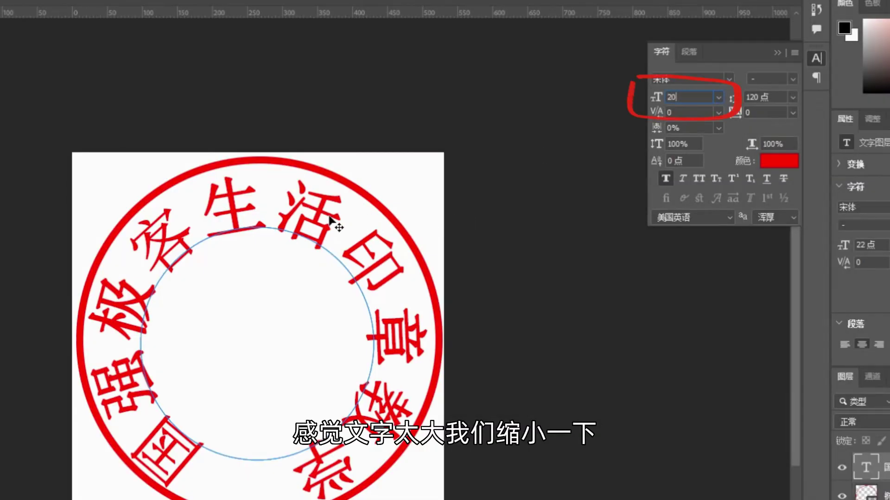
Step: Set the circular text's size to 20 pt, its horizontal scale to 90% and its tracking to 50
key("Return")
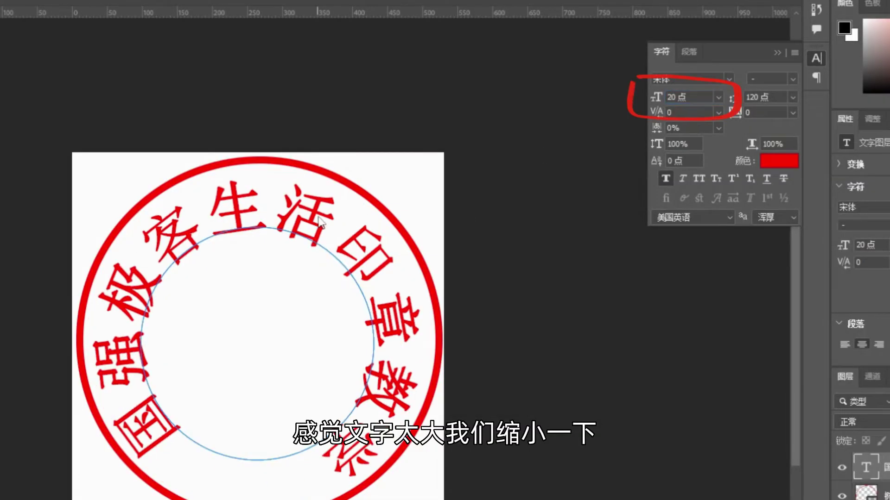
left_click(779, 143)
type("90%")
key("Return")
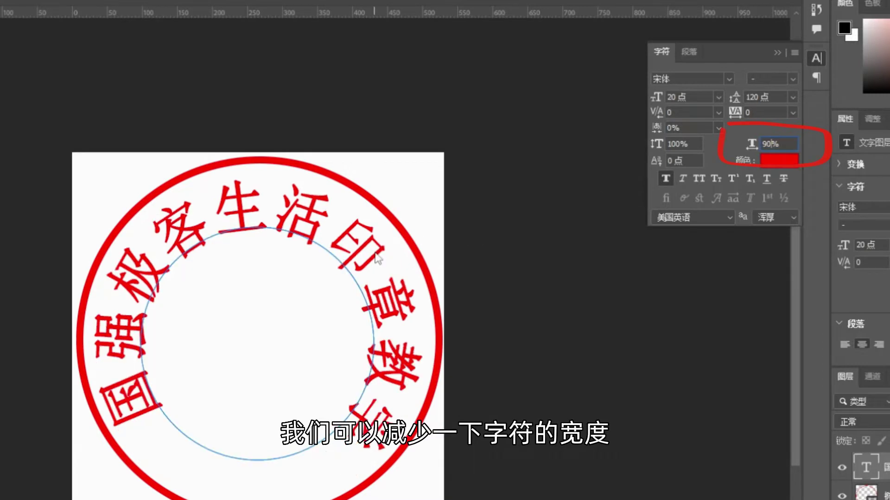
type("50")
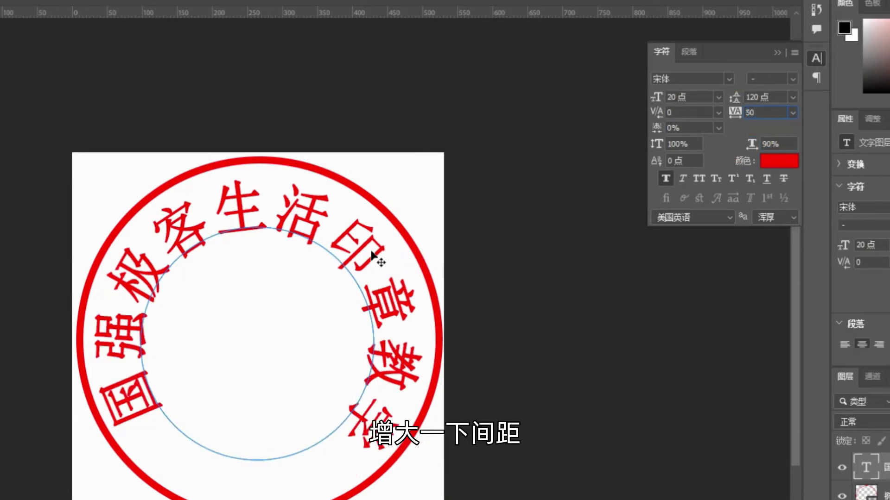
key("Return")
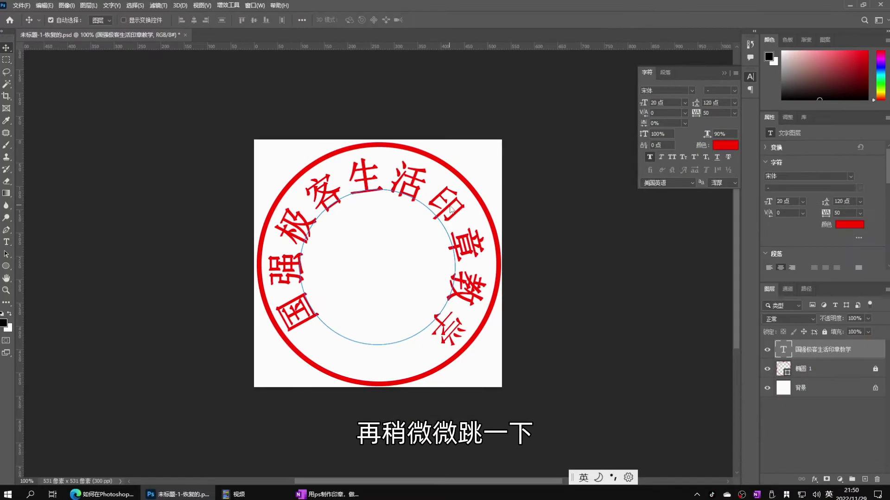
Step: Fine-tune the circular text with Free Transform so it sits evenly inside the red ring
key("ctrl+t")
left_click_drag(471, 245, 470, 241)
key("Return")
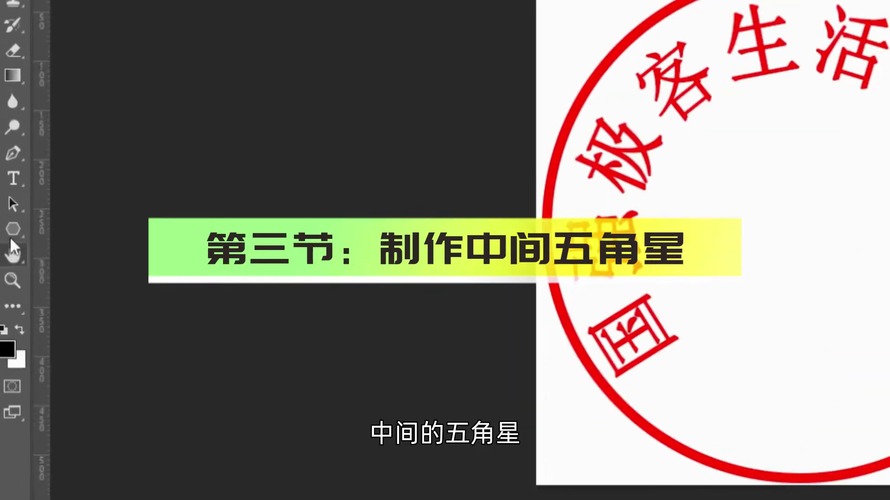
Step: Draw a red-filled pentagon shape about 163 × 155 pixels with a 0-pixel stroke in the centre of the seal
right_click(6, 266)
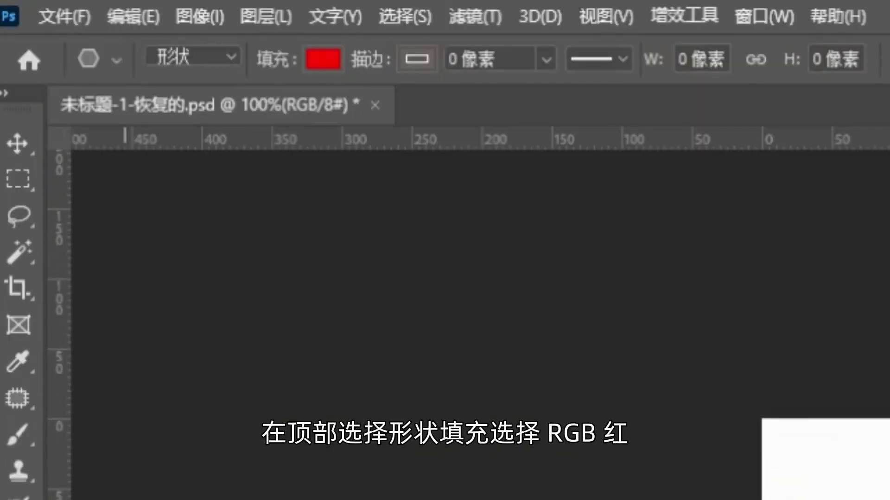
left_click(327, 68)
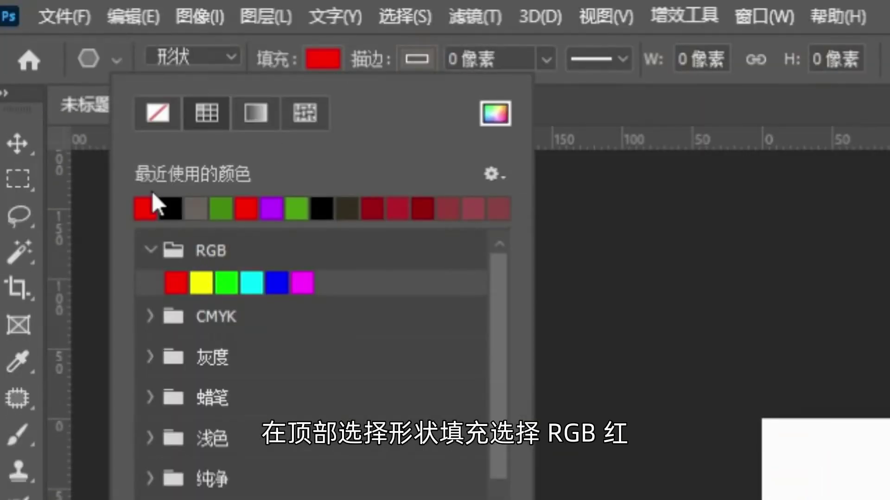
left_click(435, 69)
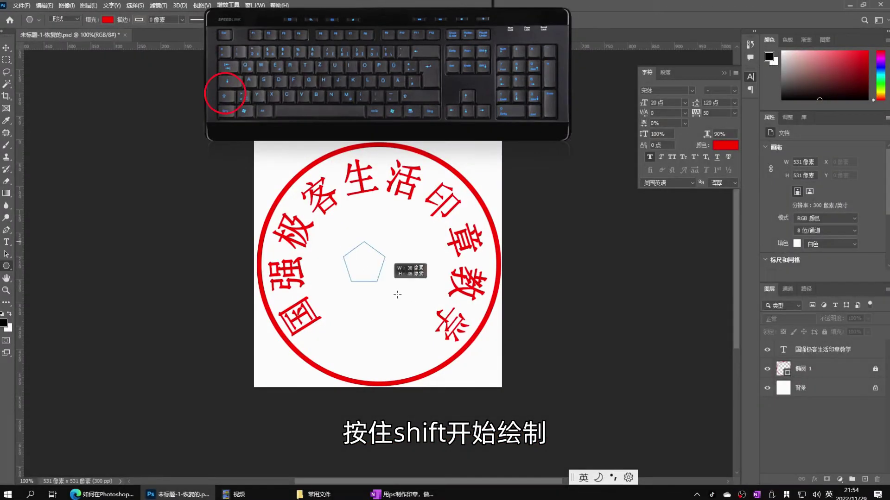
left_click_drag(397, 294, 419, 314)
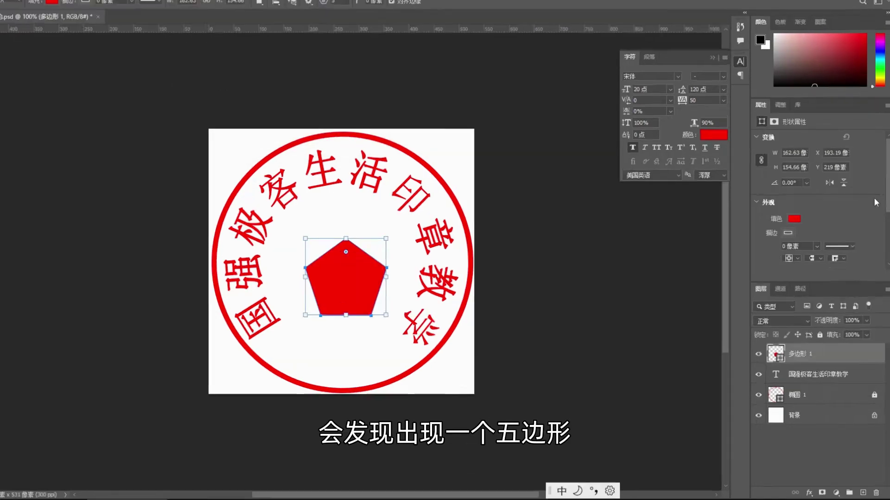
Step: Set the pentagon's star ratio to 50% to turn it into a five-pointed star
scroll(859, 200, "down", 3)
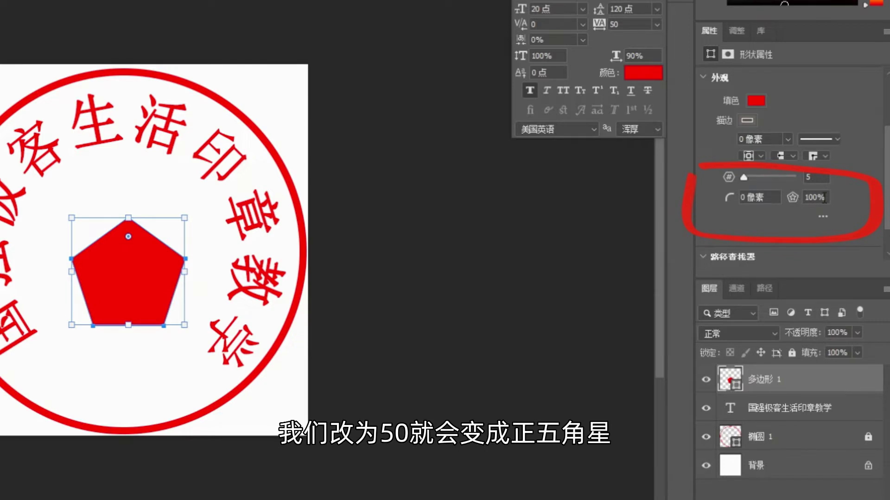
type("50")
key("Return")
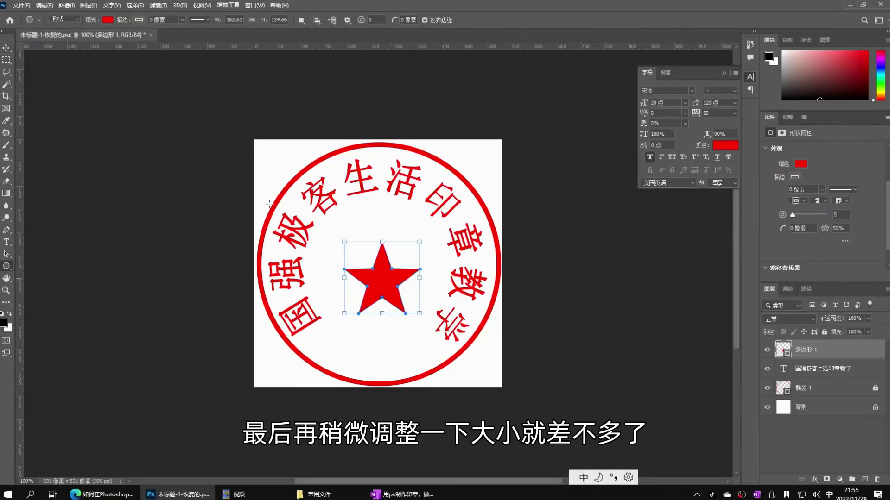
left_click_drag(112, 260, 119, 270)
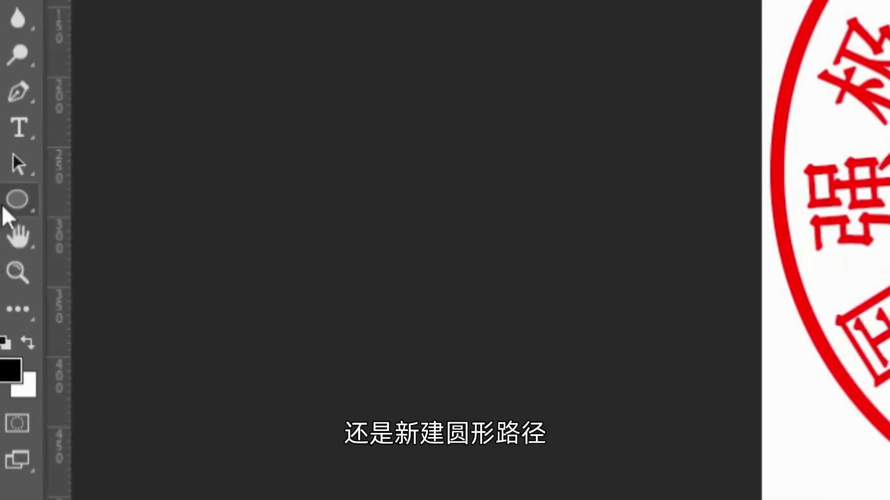
right_click(6, 266)
left_click(29, 276)
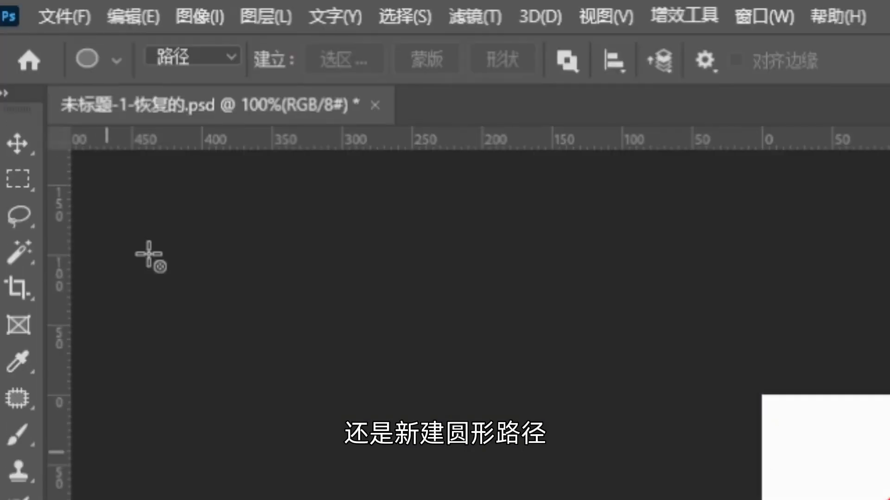
left_click_drag(262, 168, 458, 346)
key("t")
left_click(320, 357)
type("1234567890123")
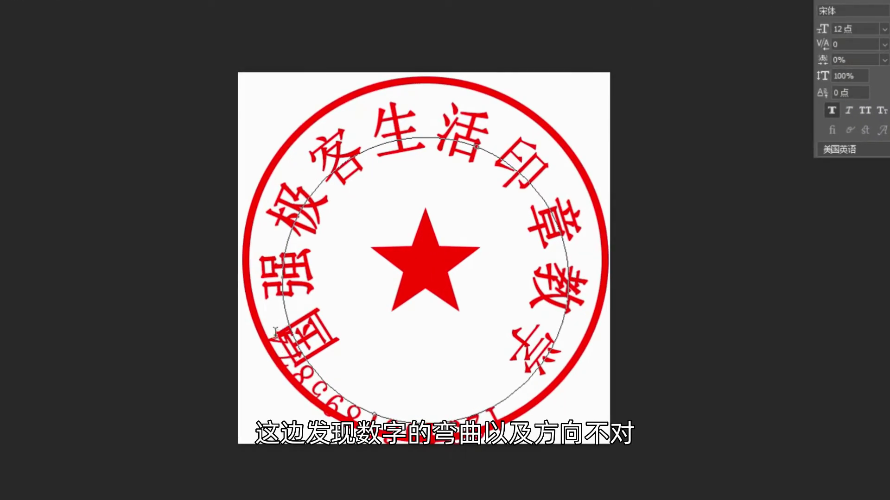
Step: Flip the number text to the other side of its circular path and centre it along the lower part of the seal
double_click(318, 358)
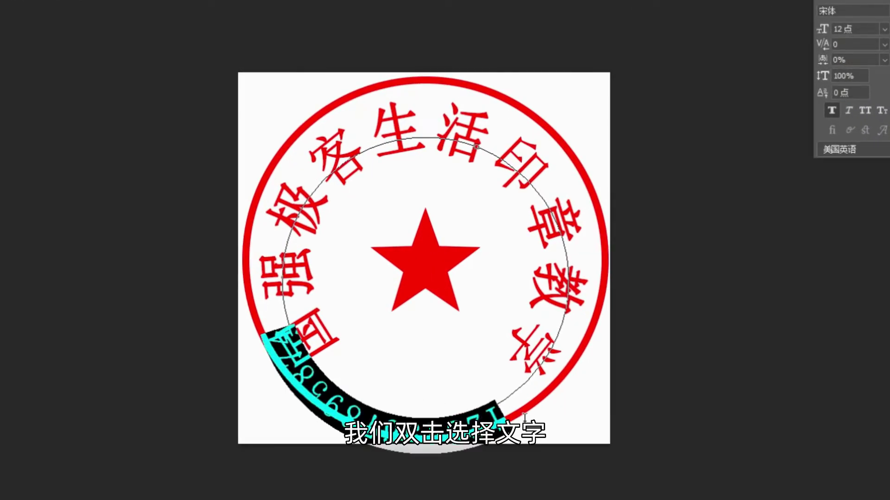
key("ctrl")
left_click_drag(301, 362, 370, 371)
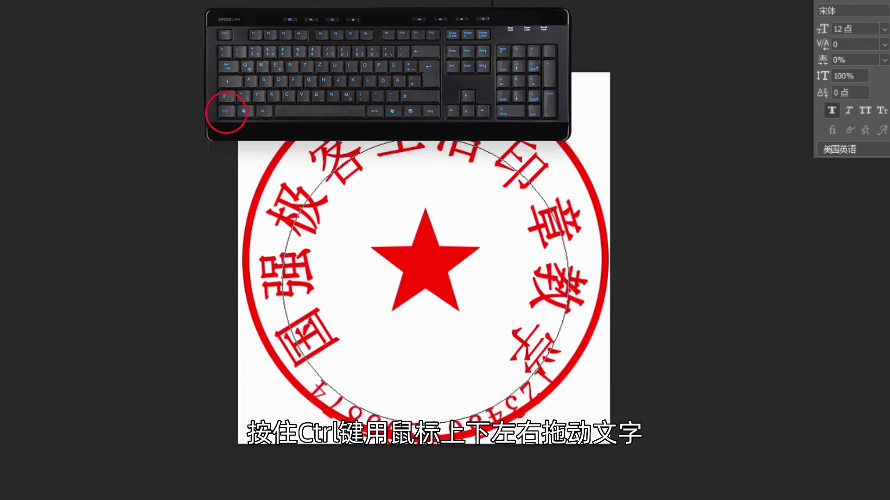
left_click_drag(434, 419, 427, 402)
key("ctrl+a")
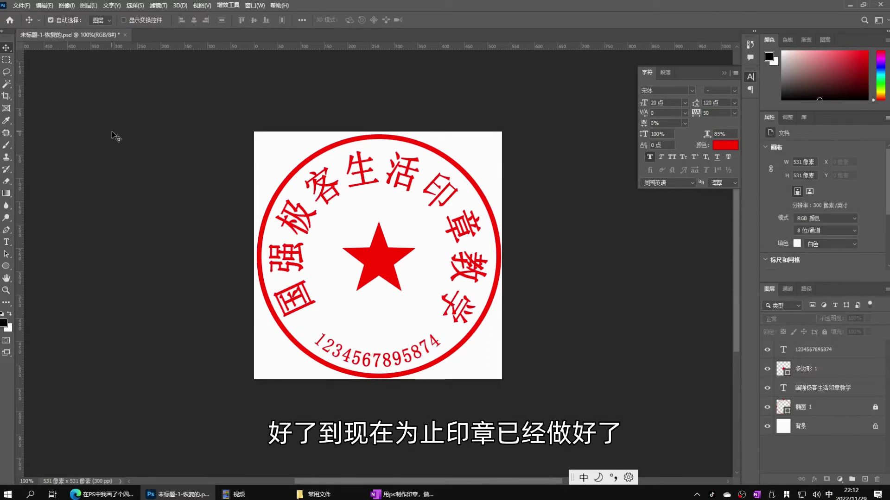
Step: Enlarge the central star slightly with Free Transform
left_click(378, 260, "ctrl")
key("ctrl+t")
left_click_drag(416, 292, 421, 294)
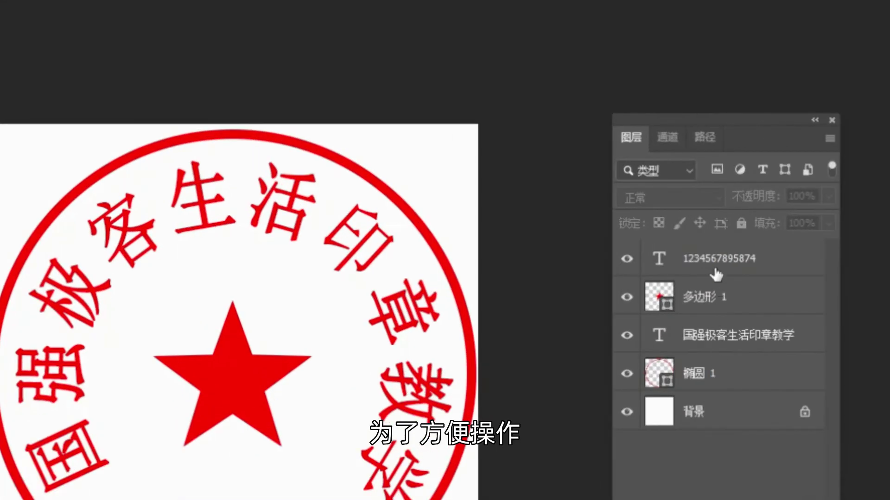
Step: Convert the four seal layers into one smart object and apply the Diffuse filter in Lighten Only mode (变亮优先)
left_click(710, 370, "shift")
right_click(711, 367)
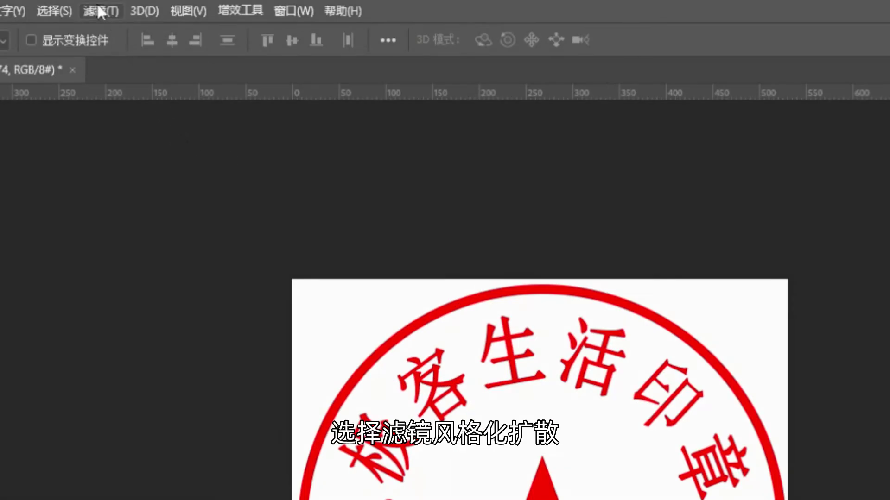
left_click(99, 10)
mouse_move(139, 268)
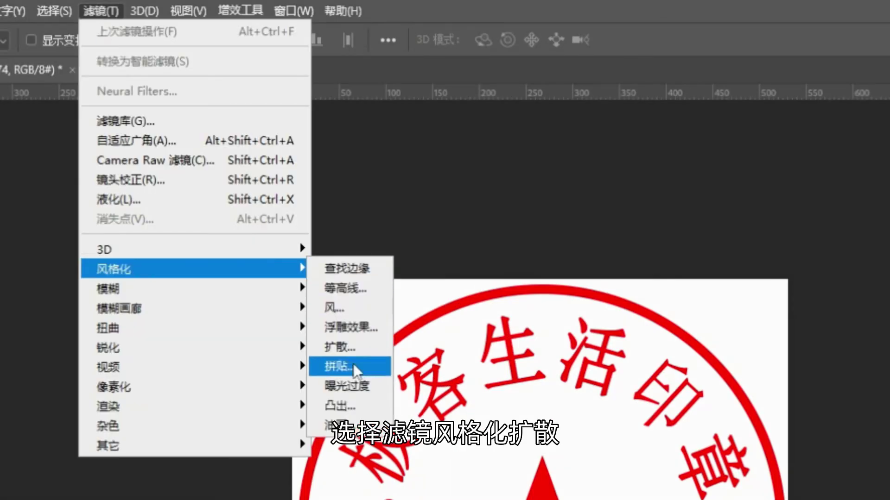
left_click(366, 343)
left_click_drag(573, 125, 620, 133)
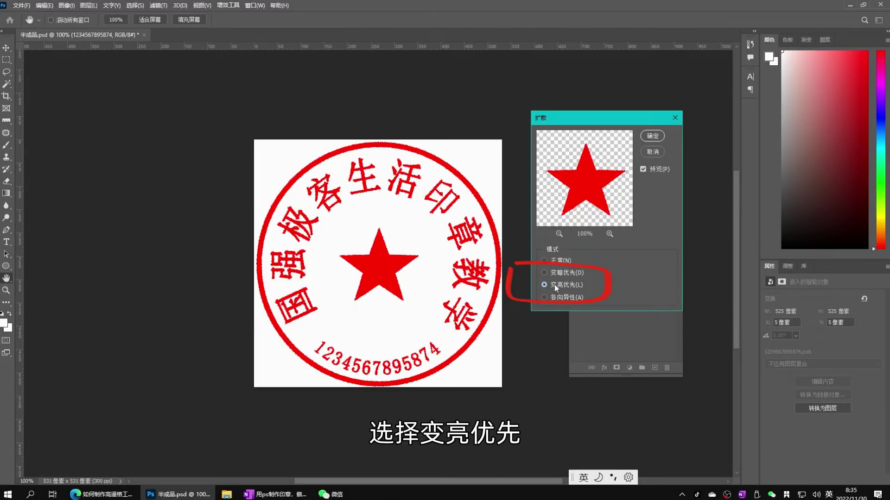
left_click(653, 136)
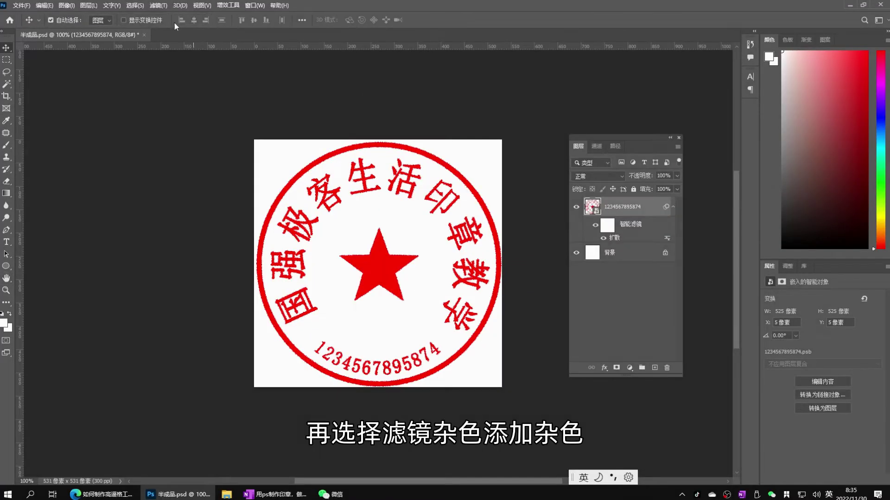
Step: Add 30% monochromatic noise with uniform distribution to the seal smart object
left_click(158, 5)
mouse_move(183, 217)
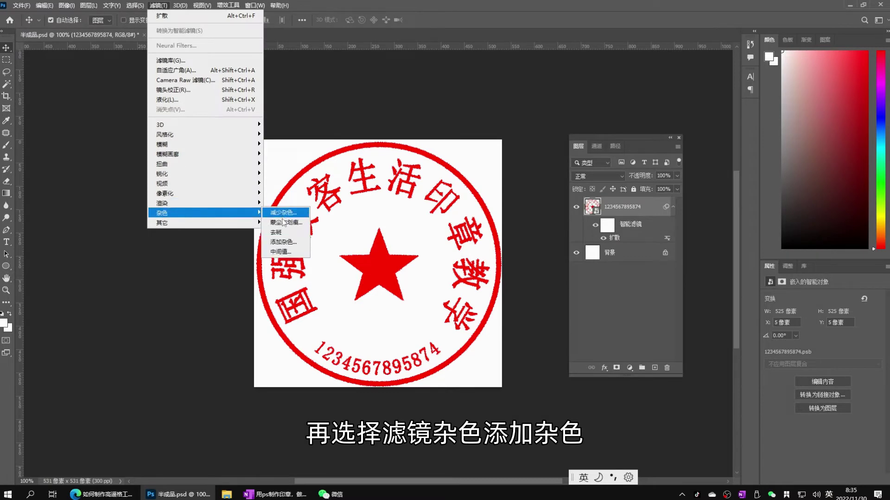
left_click(281, 242)
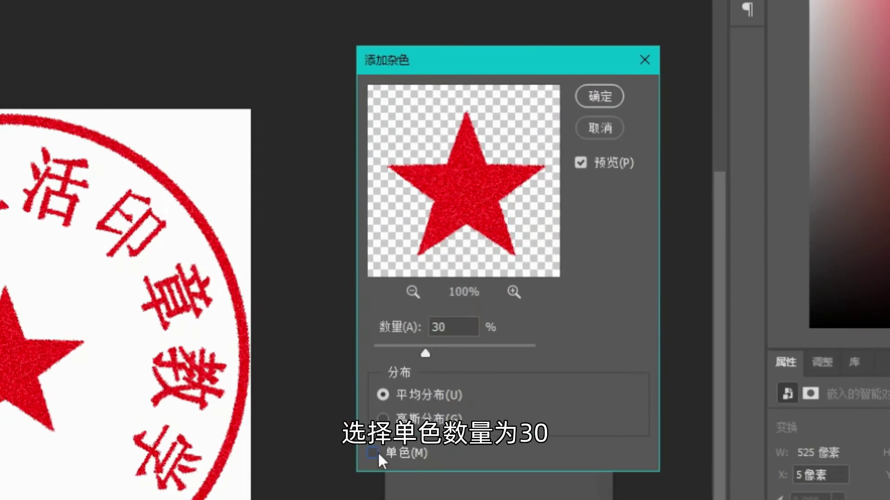
Step: Apply a Gaussian Blur with a radius of 1.0 to the seal smart object
left_click(157, 6)
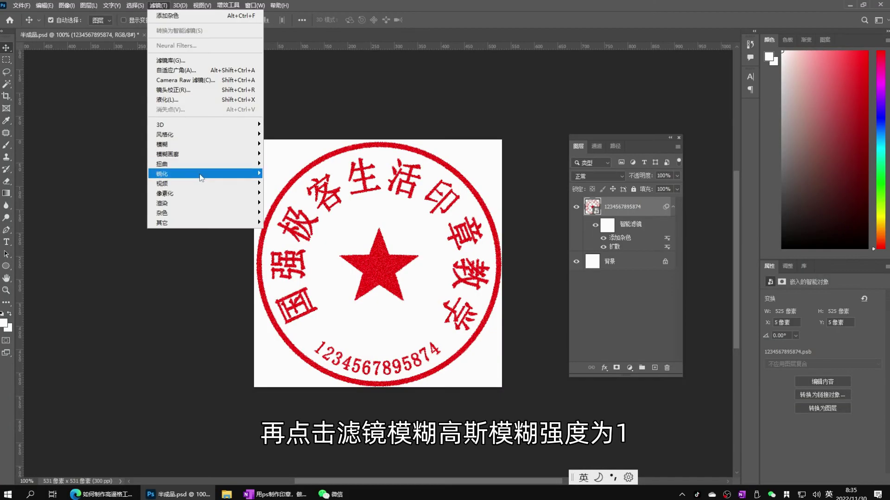
mouse_move(209, 144)
left_click(284, 174)
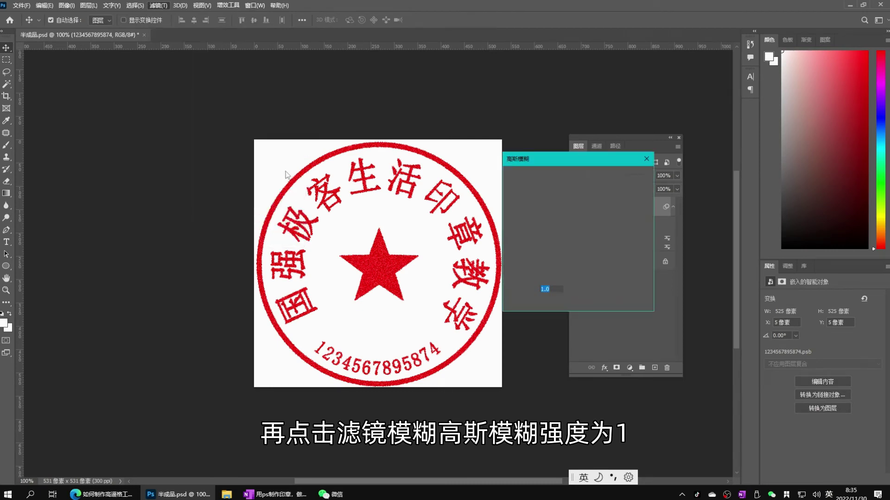
key("Return")
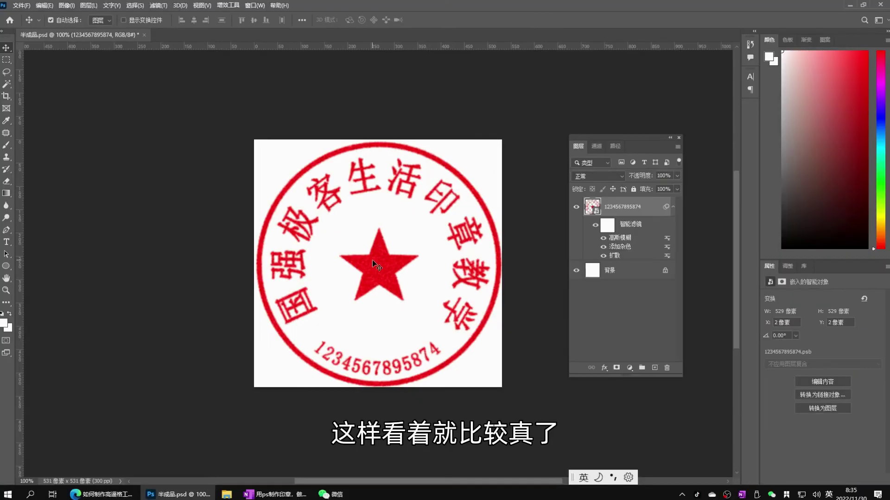
scroll(374, 242, "down", 1)
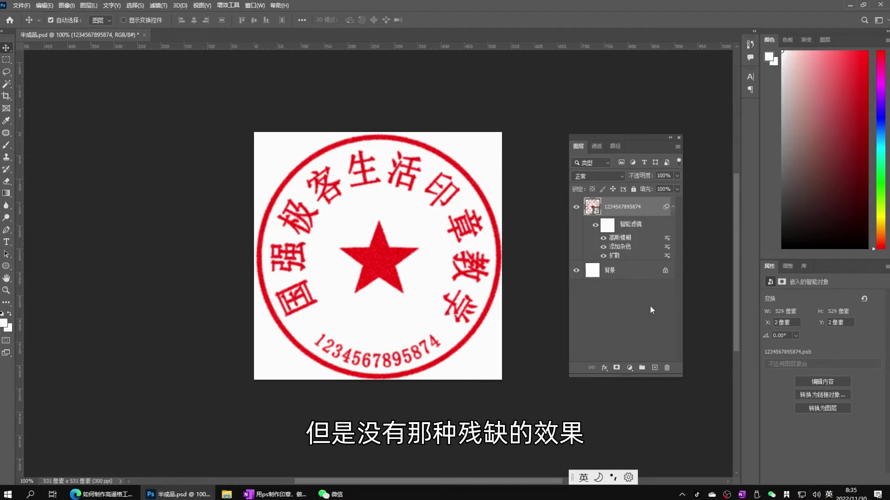
Step: Create a new layer above the seal and fill it with pure red ff0000
left_click(654, 367)
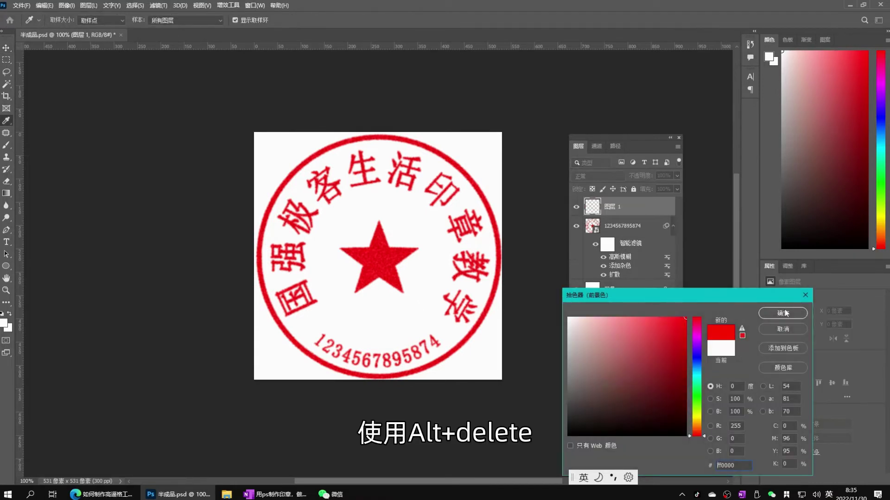
left_click(783, 313)
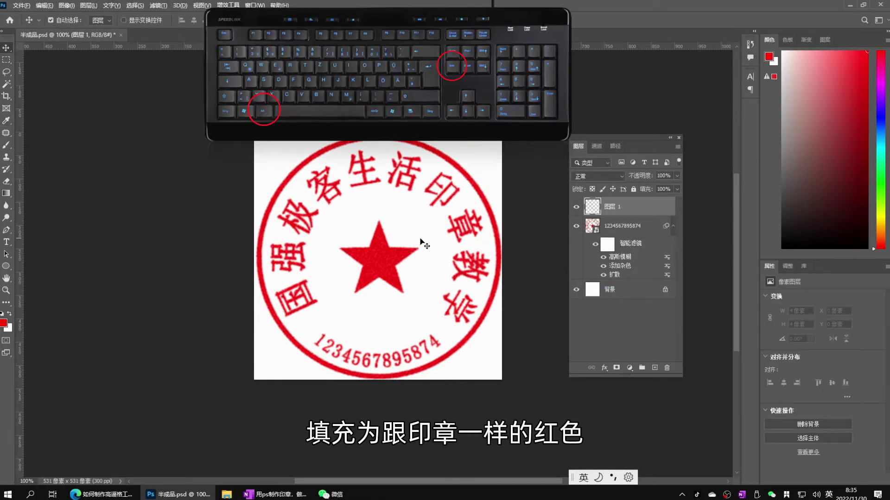
key("alt+Delete")
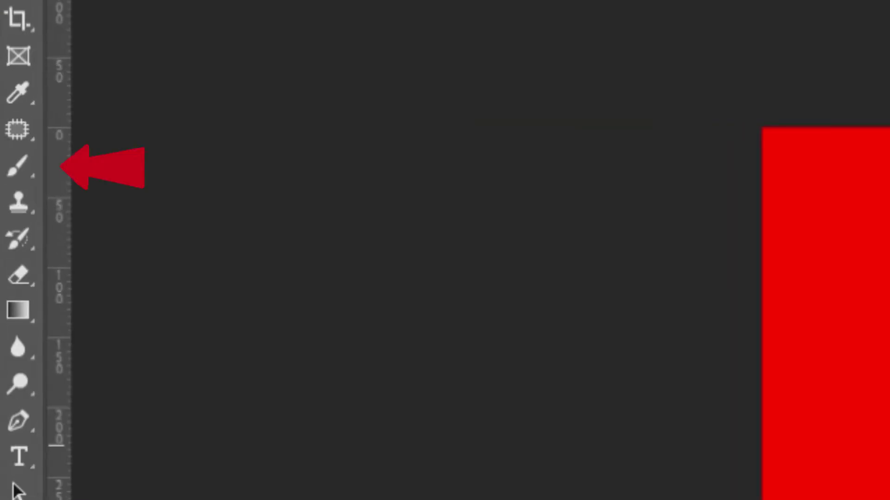
Step: Set up the Brush tool with the rough 174 texture tip at 120 px and white ffffff as the foreground colour
left_click(7, 144)
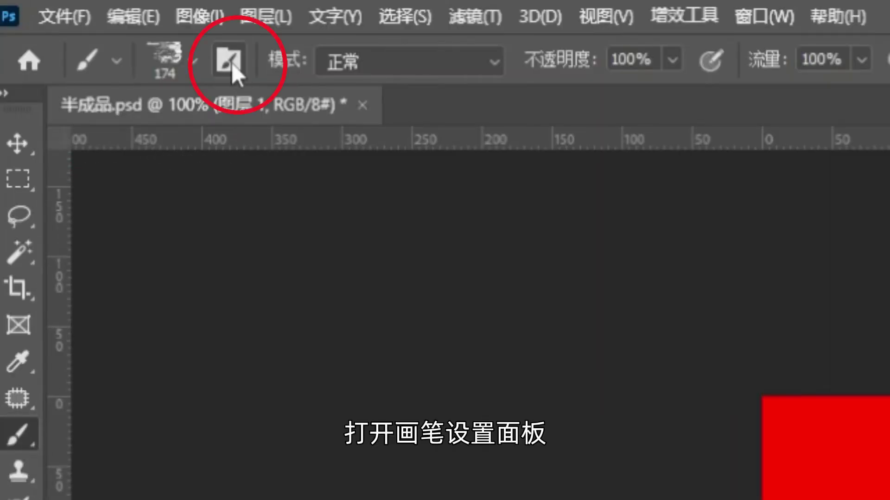
left_click(228, 60)
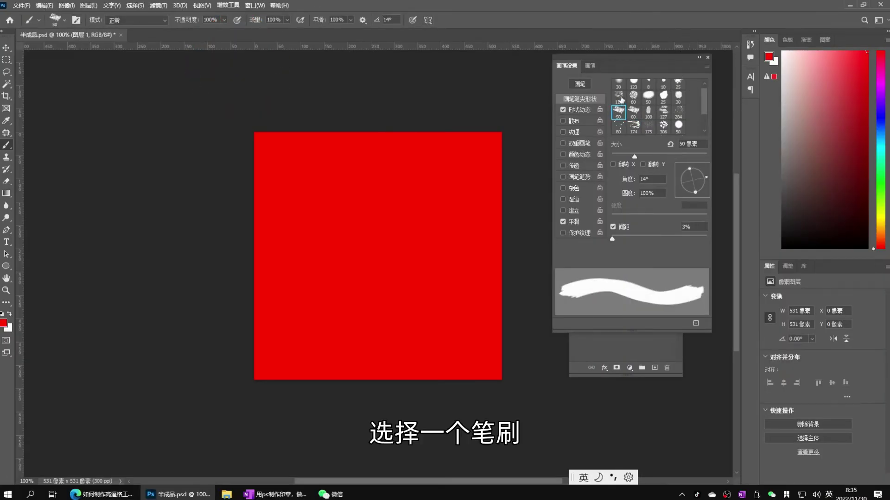
left_click(3, 323)
type("ffffff")
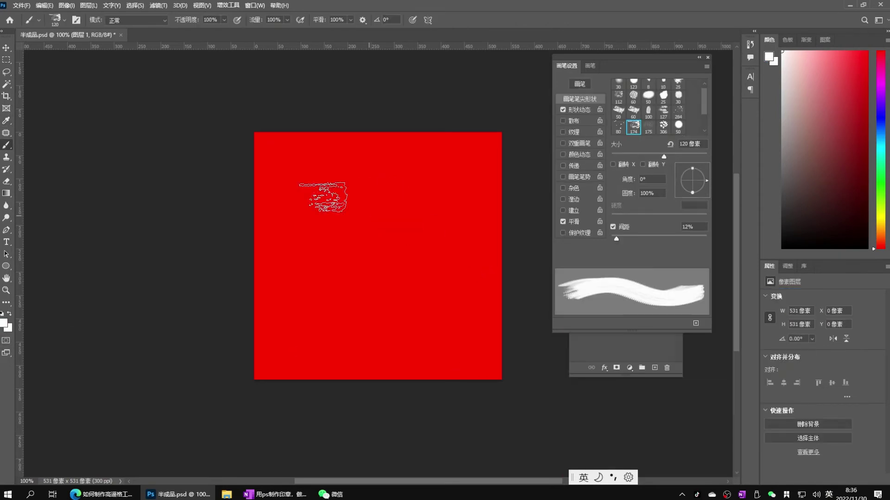
Step: Stamp white brush textures at scattered spots across the red layer
left_click(385, 162)
left_click(364, 276)
left_click(297, 312)
left_click(352, 227)
left_click(478, 175)
left_click(366, 358)
left_click(476, 291)
left_click(485, 248)
Step: Clip the textured red layer to the seal smart object with a clipping mask
left_click(707, 58)
right_click(611, 207)
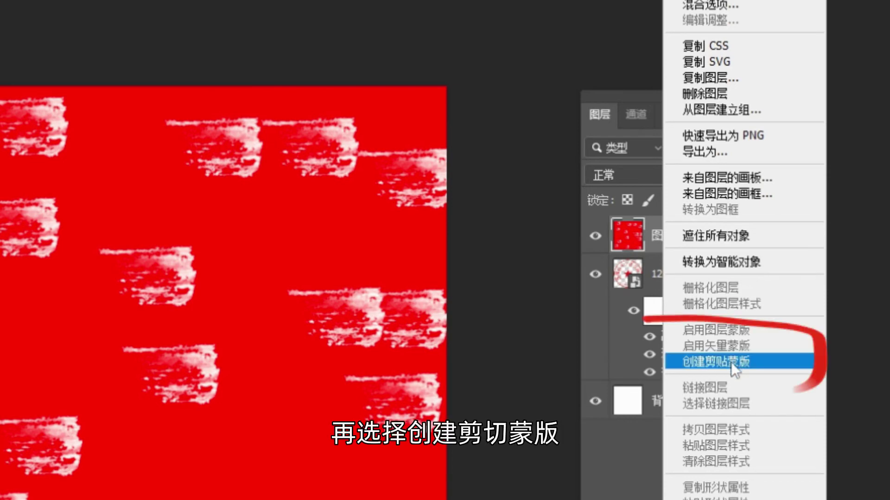
left_click(730, 363)
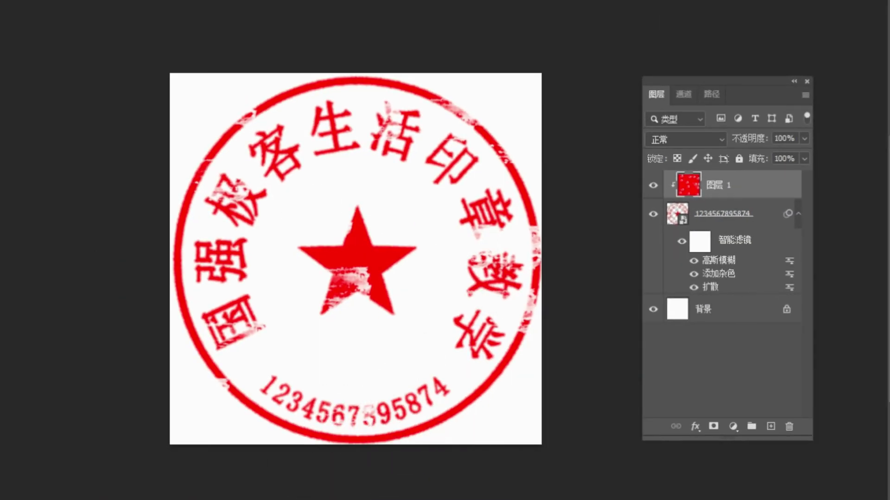
Step: Brush more worn scratches onto the star and the outer ring, using the 112 px and 60 px texture tips
key("F5")
left_click(716, 18)
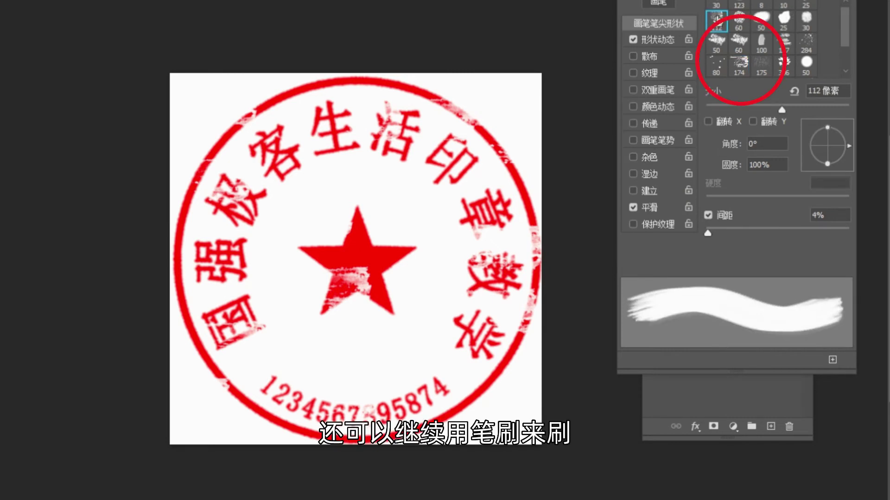
left_click_drag(370, 241, 352, 278)
left_click_drag(278, 88, 297, 102)
left_click(739, 18)
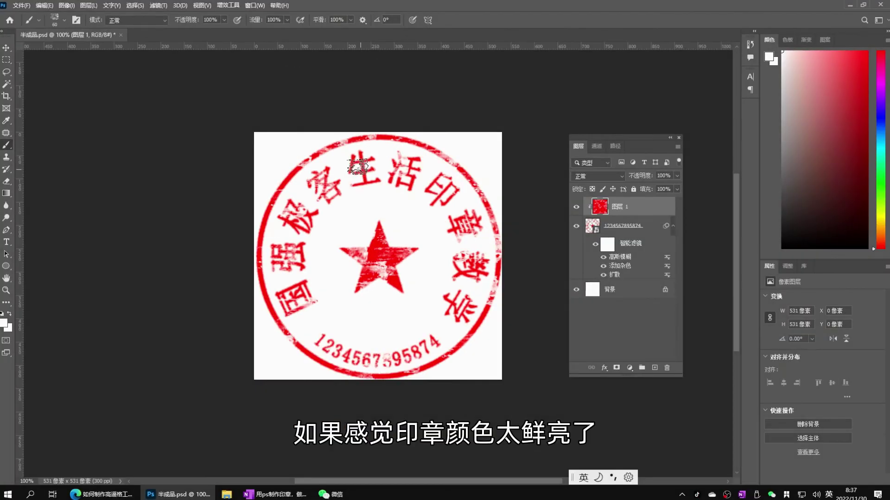
Step: Dull the red of the textured layer with Hue/Saturation: hue -1, saturation about -18 and slightly lower lightness
left_click(6, 48)
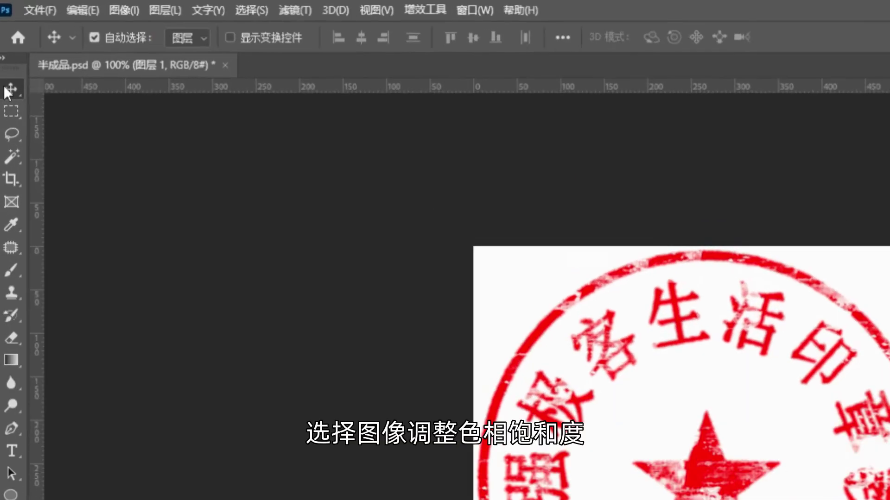
left_click(65, 6)
mouse_move(64, 33)
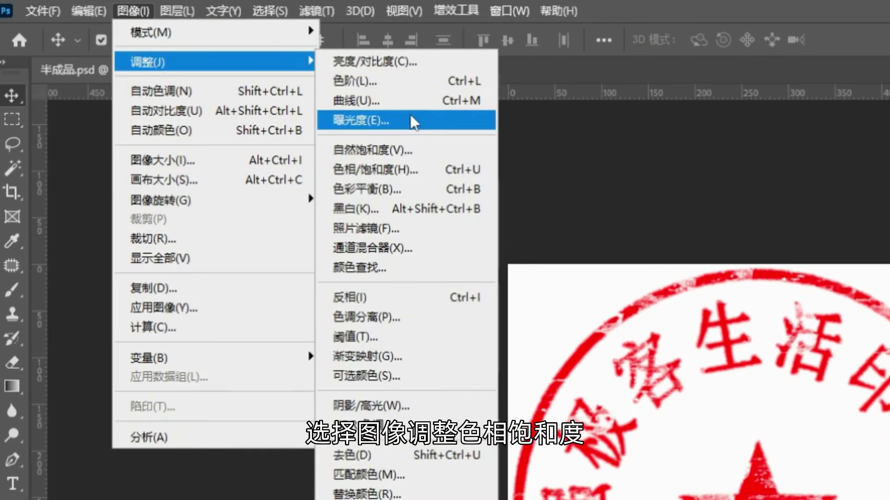
left_click(394, 170)
left_click_drag(699, 178, 697, 175)
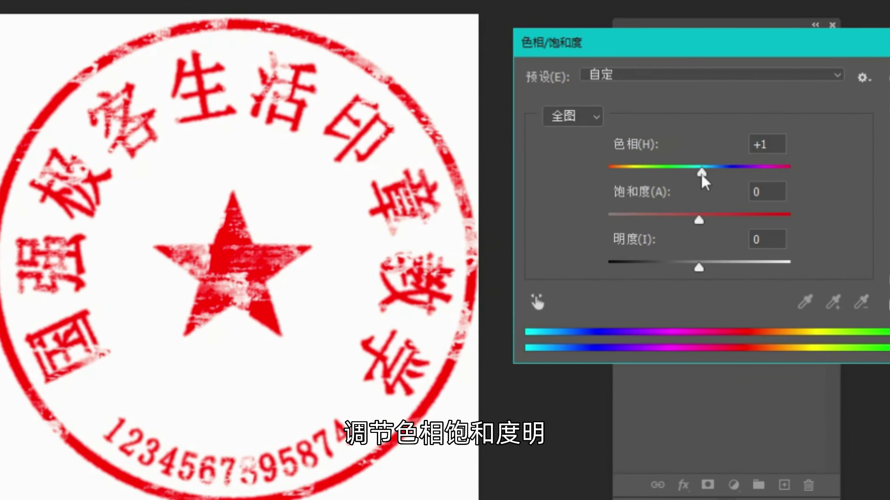
left_click_drag(699, 220, 685, 226)
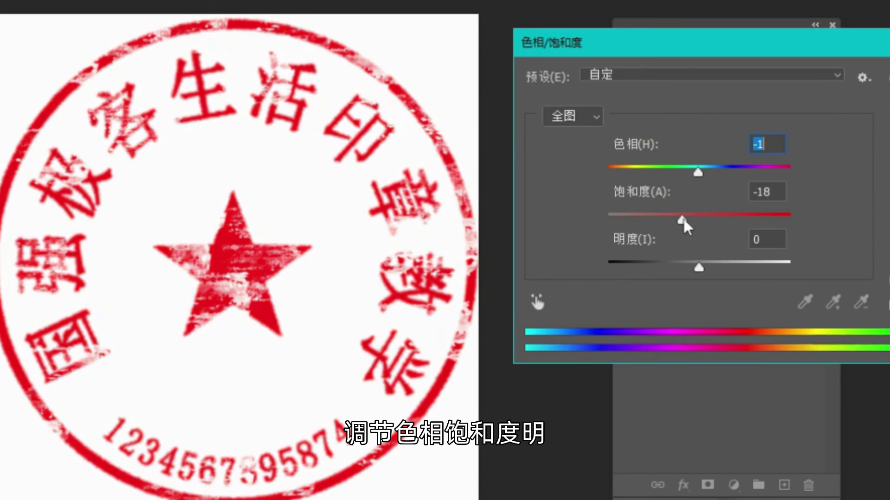
mouse_move(698, 268)
left_mouse_down()
mouse_move(710, 271)
mouse_move(669, 274)
mouse_move(691, 272)
left_mouse_up()
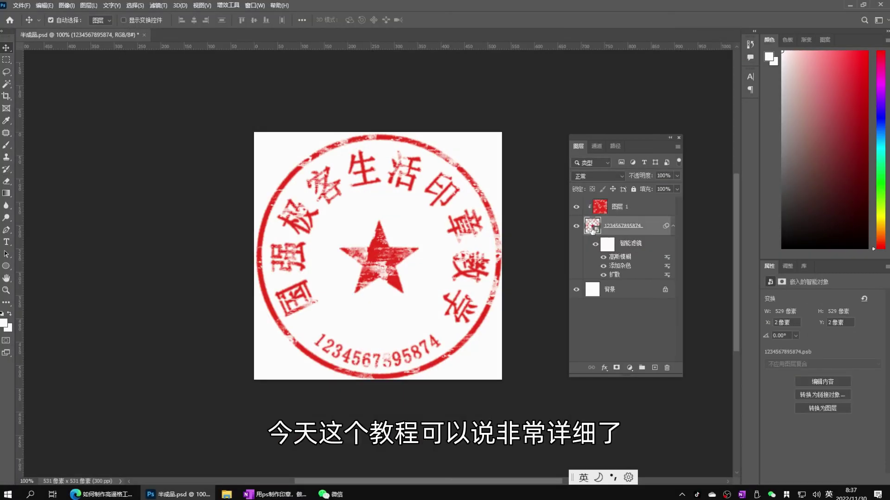
Step: Insert an "I" before the last character of the circular text inside the seal's smart object and save it
double_click(592, 225)
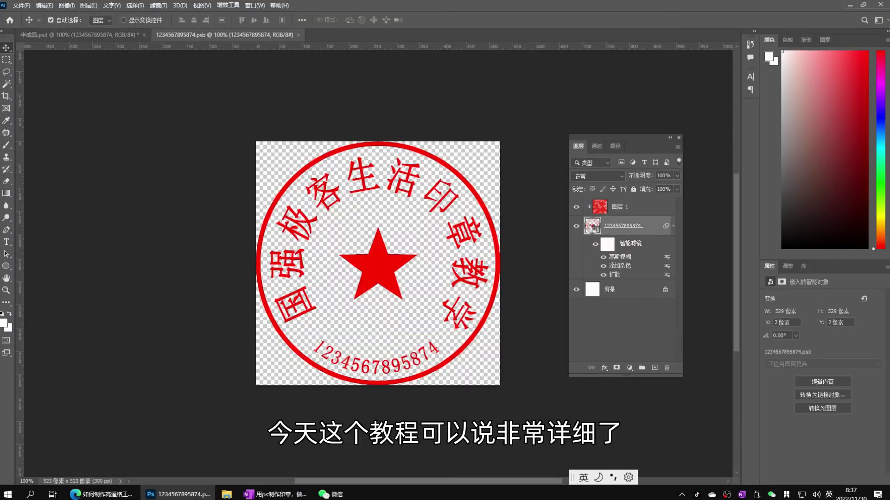
double_click(592, 245)
left_click(465, 295)
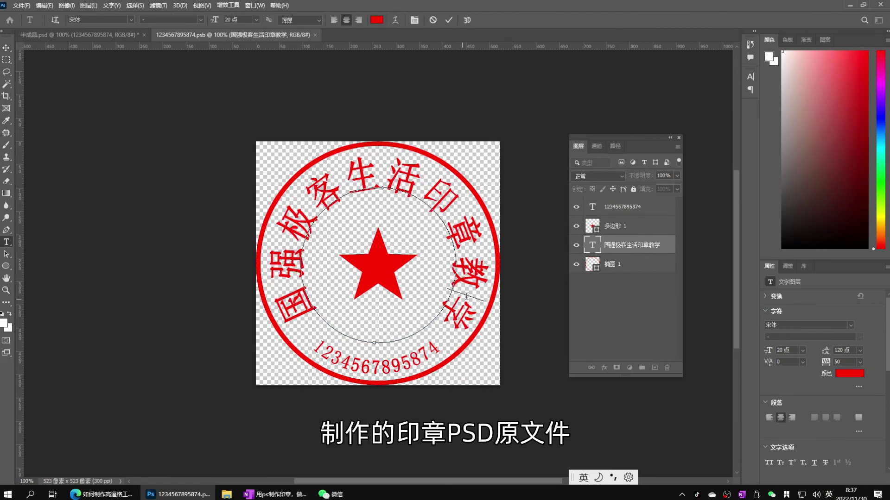
type("I")
left_click(6, 48)
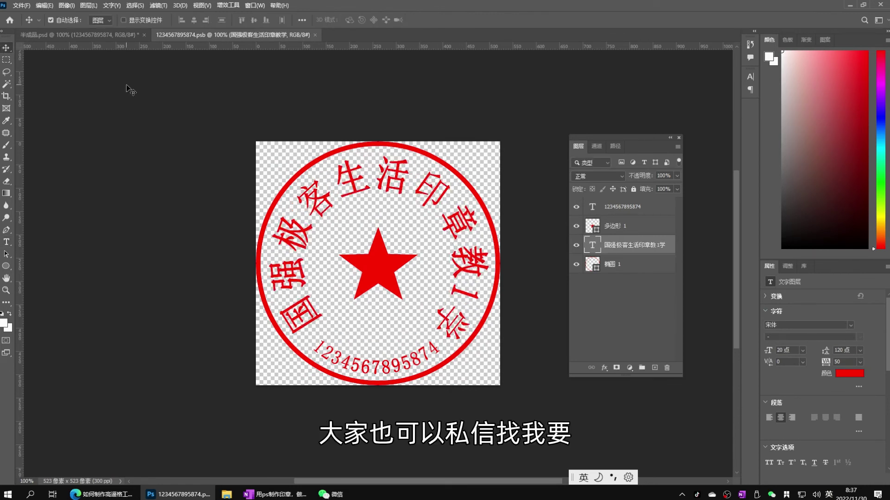
key("ctrl+s")
left_click(125, 35)
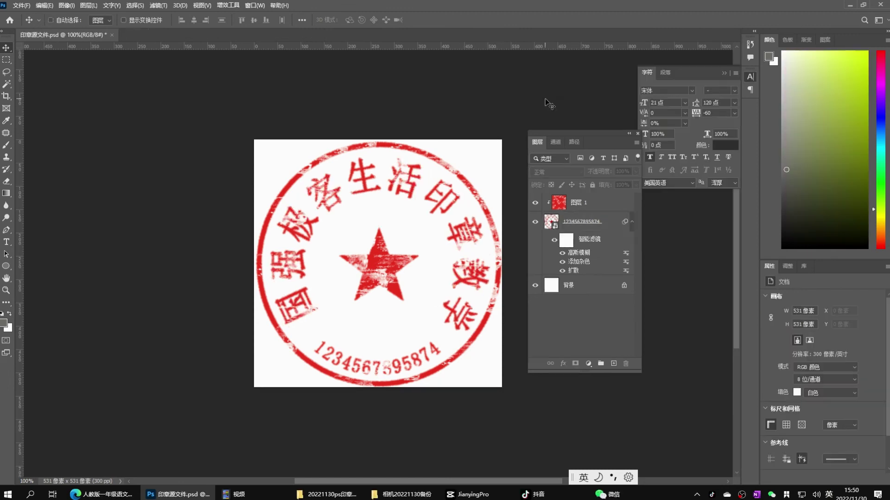
Step: Check the seal smart object and the clipped texture layer by hiding and showing each one
left_click(535, 224)
left_click(535, 223)
left_click(535, 204)
left_click(535, 204)
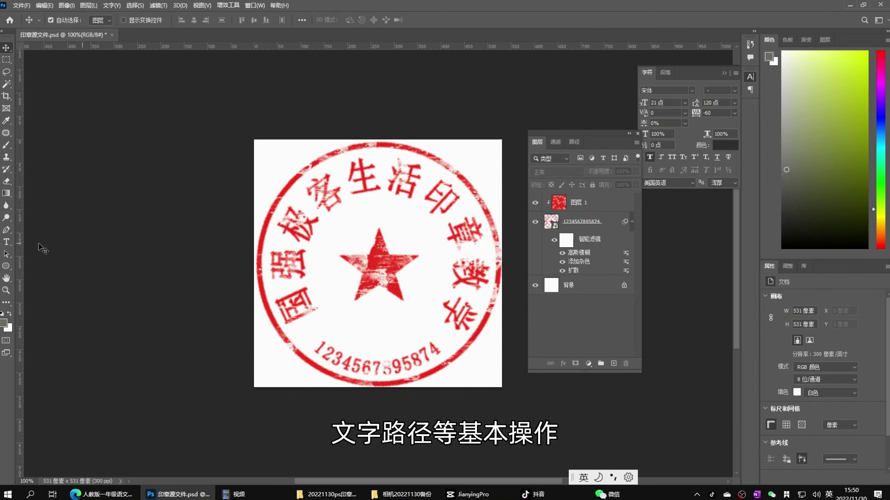
left_click(12, 265)
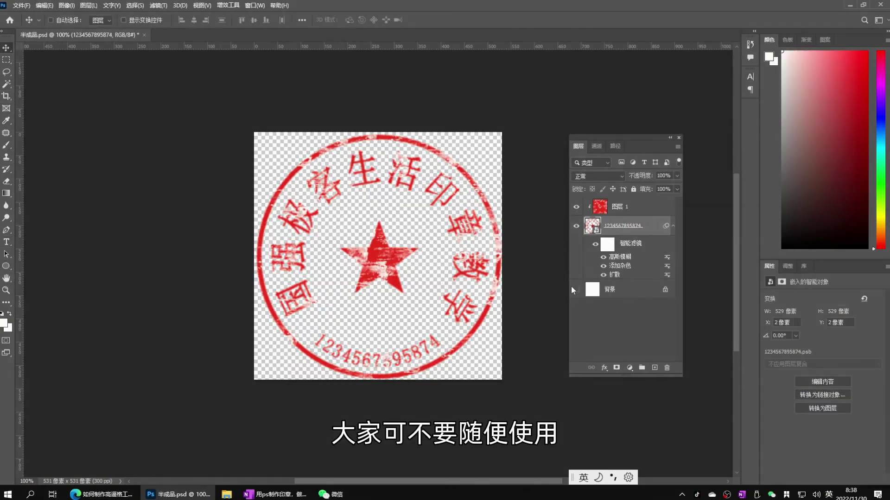
Step: Save the seal with its transparent background as a PNG file using the large file size option
key("ctrl+shift+s")
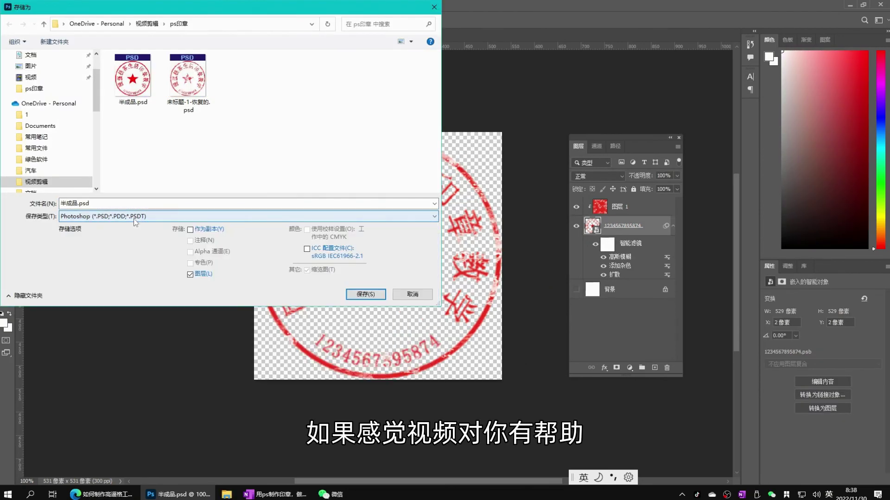
left_click(135, 217)
left_click(139, 349)
left_click(365, 294)
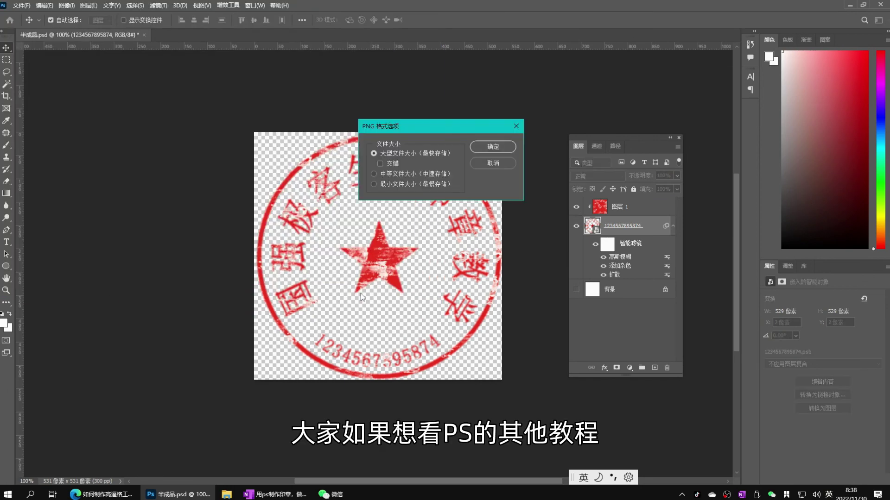